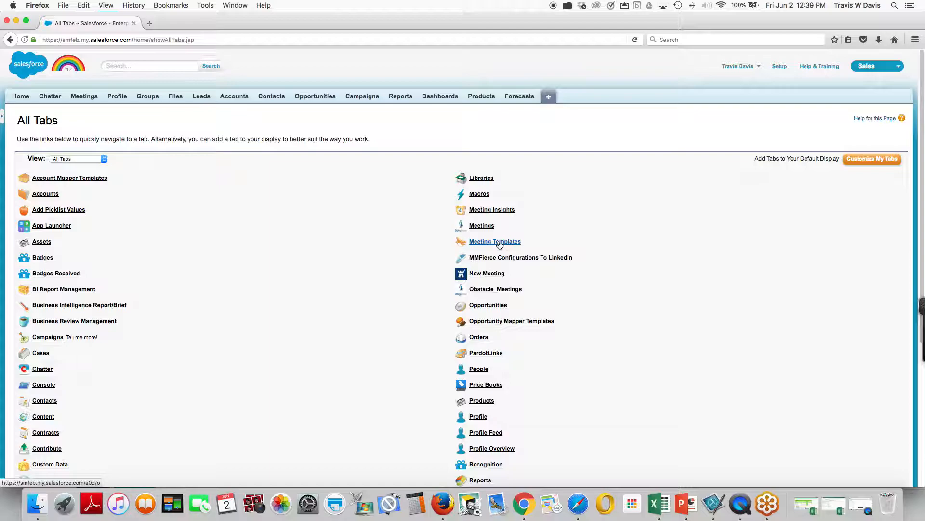
Create a new meeting template and name it "2nd Meeting Opportunity".
{"action": "left_click", "coordinate": [504, 245]}
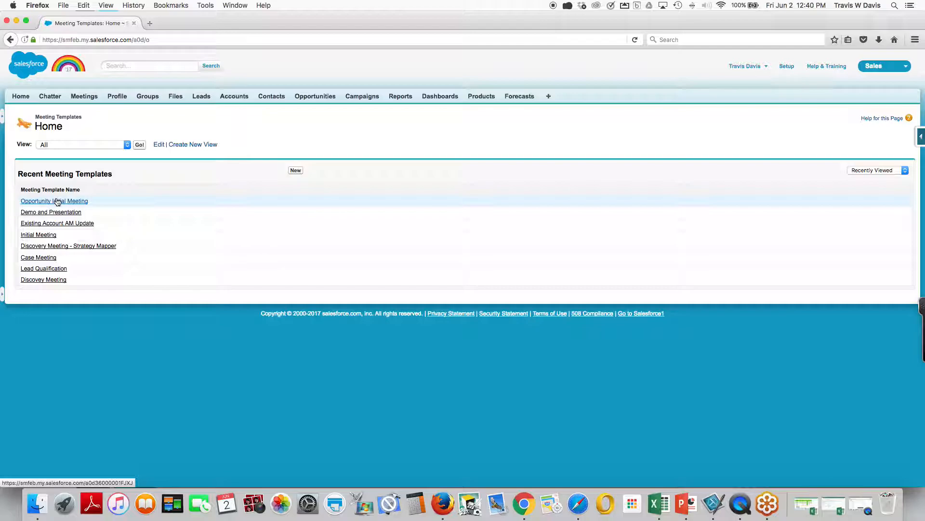
{"action": "left_click", "coordinate": [295, 171]}
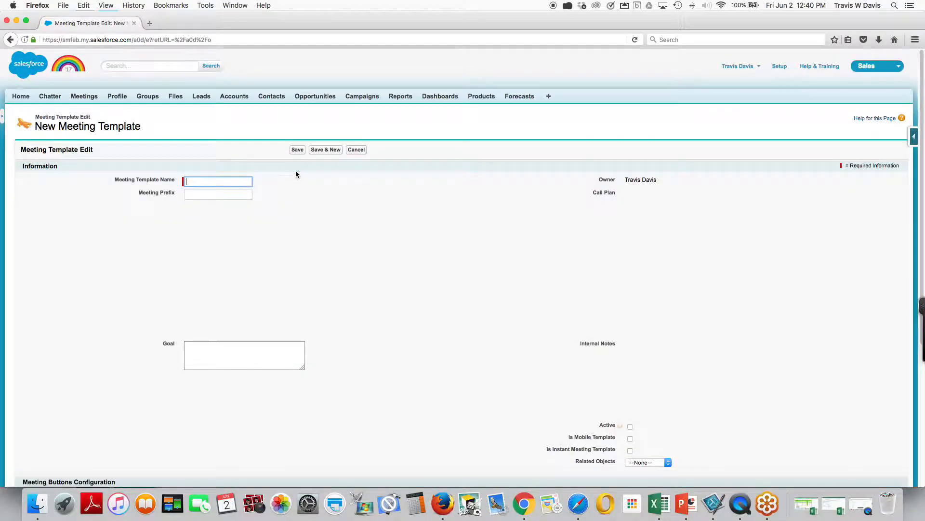
{"action": "left_click", "coordinate": [202, 180]}
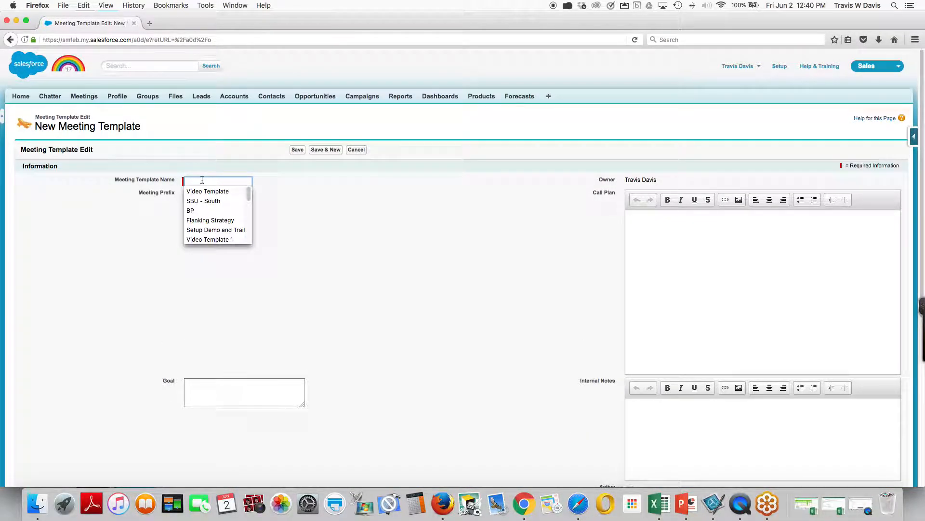
{"action": "type", "text": "@nd"}
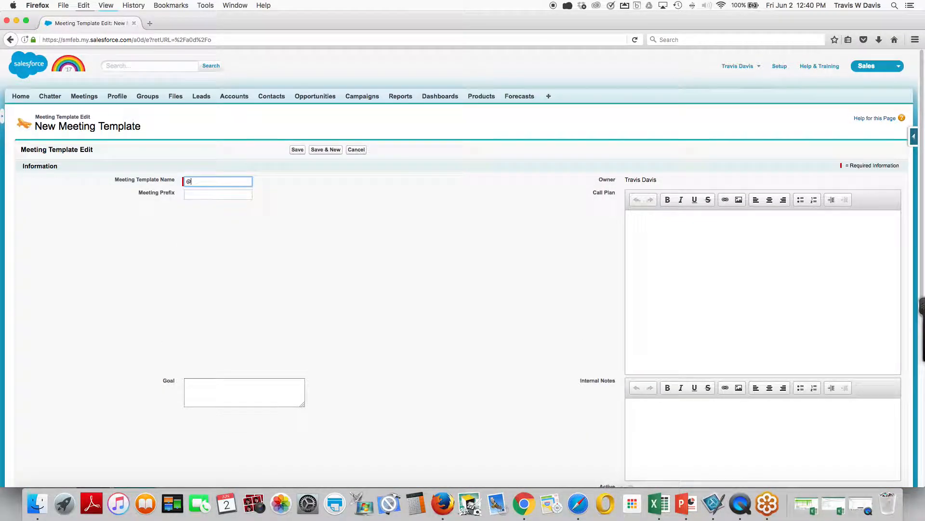
{"action": "key", "text": "BackSpace"}
{"action": "key", "text": "BackSpace"}
{"action": "key", "text": "BackSpace"}
{"action": "type", "text": "2nd Meet"}
{"action": "key", "text": "BackSpace"}
{"action": "key", "text": "BackSpace"}
{"action": "key", "text": "BackSpace"}
{"action": "type", "text": "eeting Opportunity"}
Set the meeting prefix to MO and enter the goal "Understand what the customer requires.".
{"action": "left_click", "coordinate": [224, 191]}
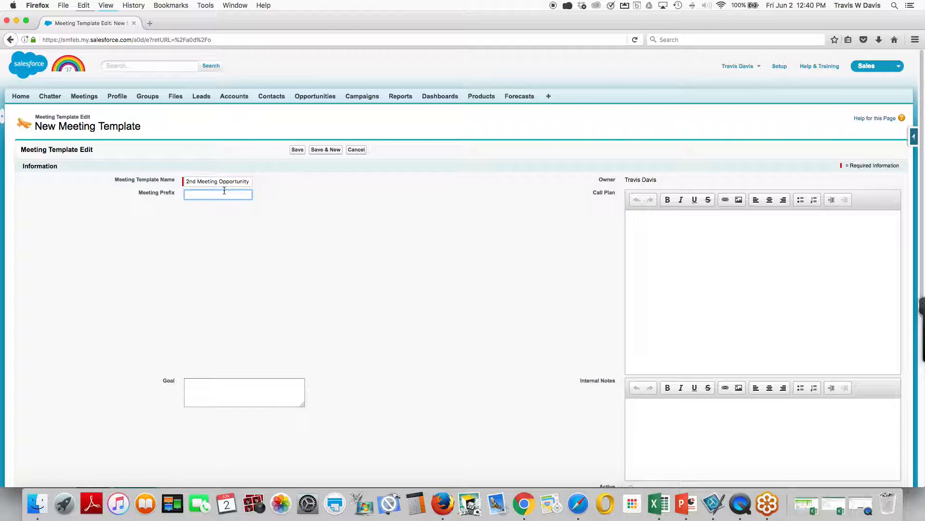
{"action": "type", "text": "MO"}
{"action": "scroll", "coordinate": [210, 230], "scroll_direction": "down", "scroll_amount": 2}
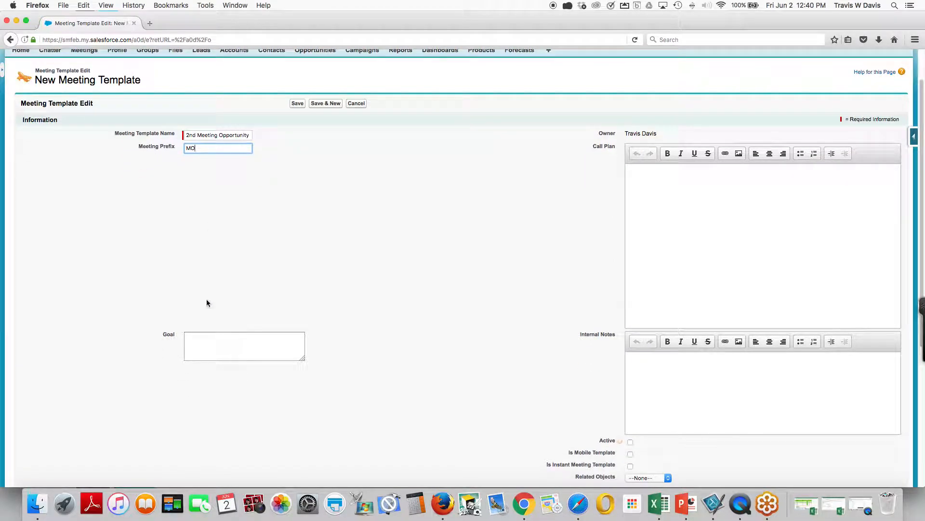
{"action": "left_click", "coordinate": [207, 338]}
{"action": "type", "text": "Understand what the customer "}
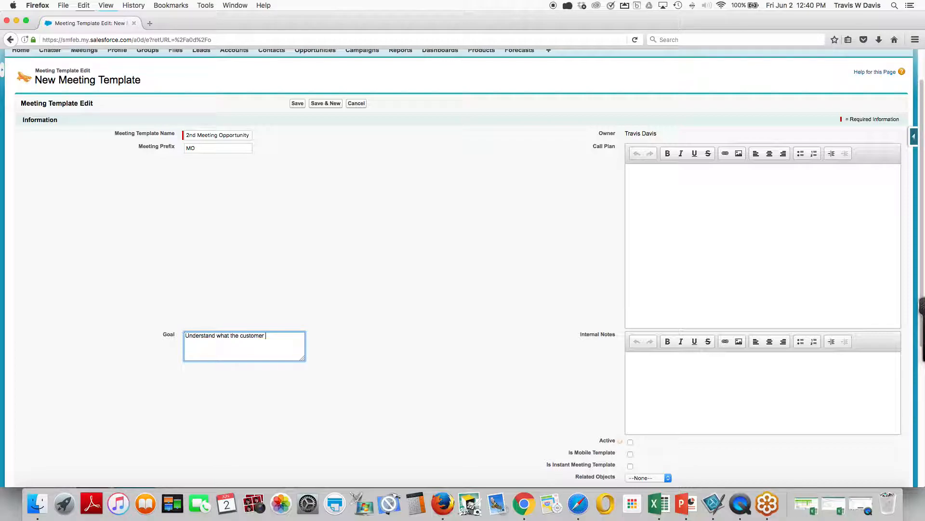
{"action": "type", "text": "requires."}
{"action": "left_click", "coordinate": [673, 199]}
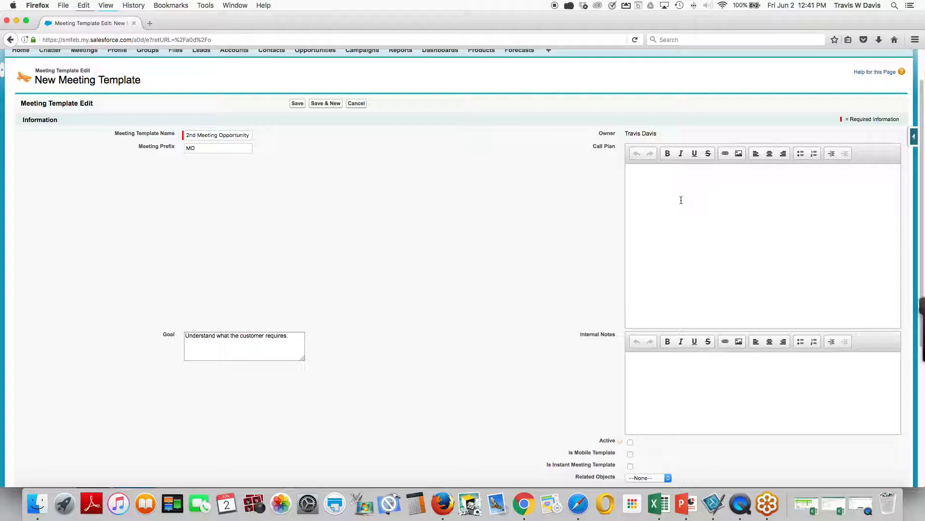
{"action": "scroll", "coordinate": [661, 231], "scroll_direction": "down", "scroll_amount": 5}
{"action": "left_click", "coordinate": [653, 257]}
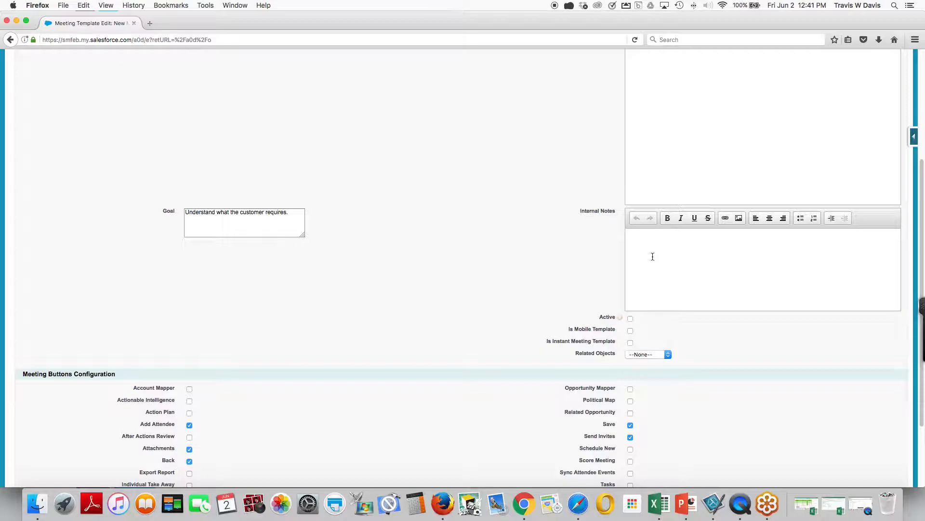
Mark the template as both a mobile and an instant meeting template, and set its related object to Opportunity.
{"action": "scroll", "coordinate": [652, 257], "scroll_direction": "down", "scroll_amount": 2}
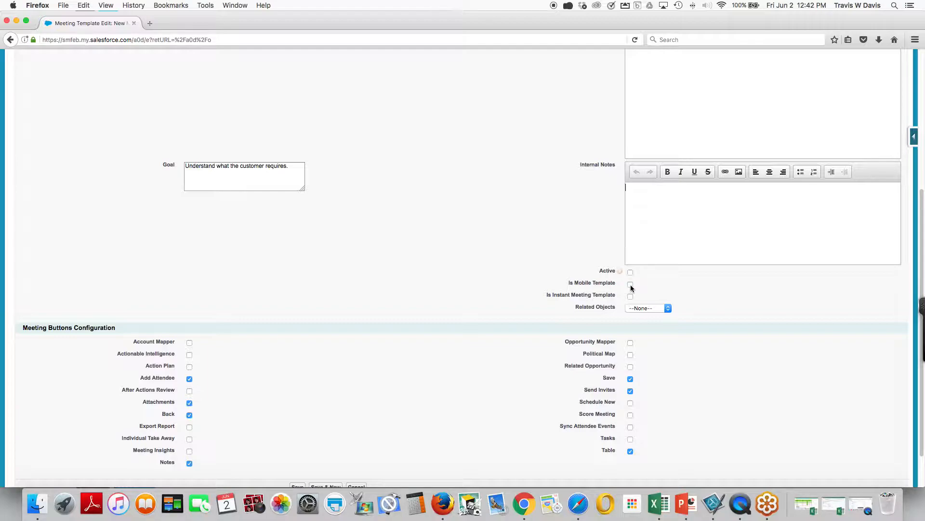
{"action": "left_click", "coordinate": [630, 296]}
{"action": "left_click", "coordinate": [631, 284]}
{"action": "left_click", "coordinate": [633, 309]}
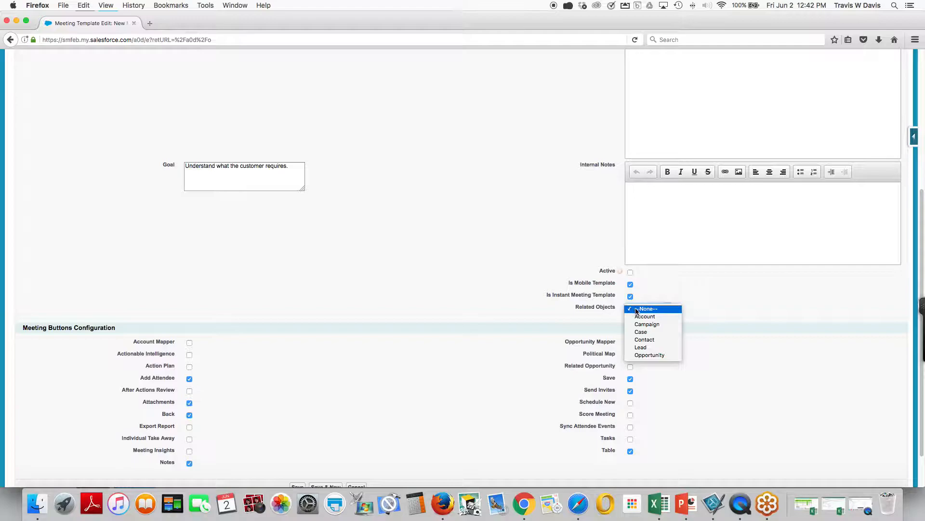
{"action": "left_click", "coordinate": [643, 354]}
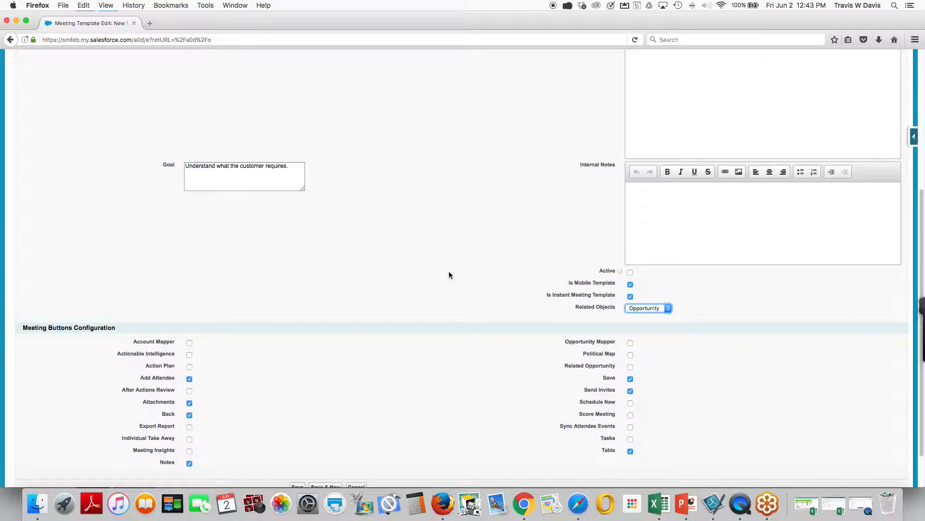
{"action": "scroll", "coordinate": [450, 271], "scroll_direction": "down", "scroll_amount": 2}
{"action": "left_click", "coordinate": [668, 262]}
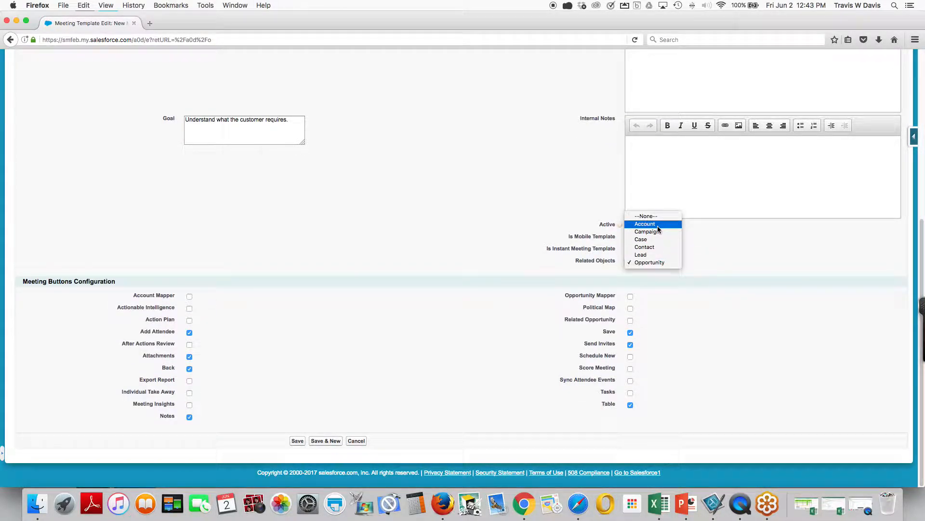
{"action": "left_click", "coordinate": [652, 264]}
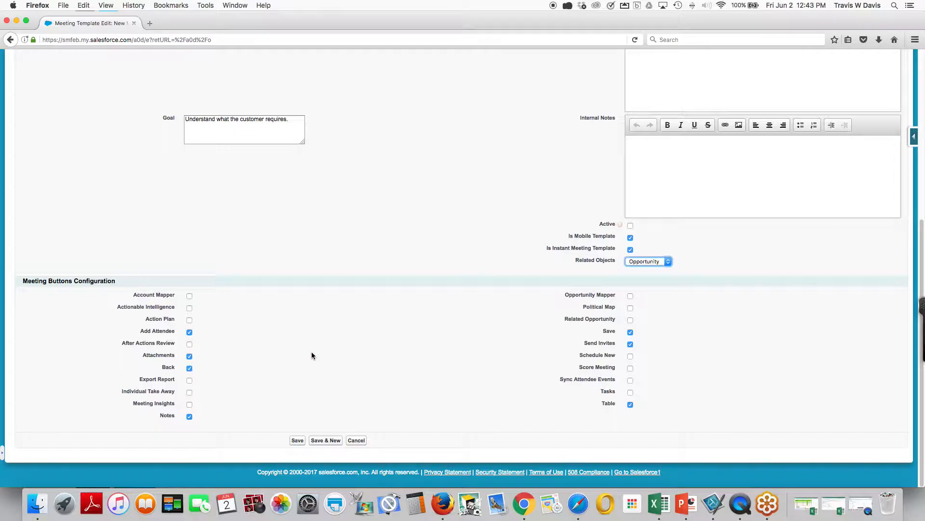
Enable the Actionable Intelligence, Action Plan, Export Report, Opportunity Mapper, Political Map and Tasks meeting buttons, and try to save the template.
{"action": "left_click", "coordinate": [190, 308]}
{"action": "left_click", "coordinate": [190, 320]}
{"action": "left_click", "coordinate": [189, 381]}
{"action": "left_click", "coordinate": [631, 297]}
{"action": "left_click", "coordinate": [631, 308]}
{"action": "left_click", "coordinate": [296, 441]}
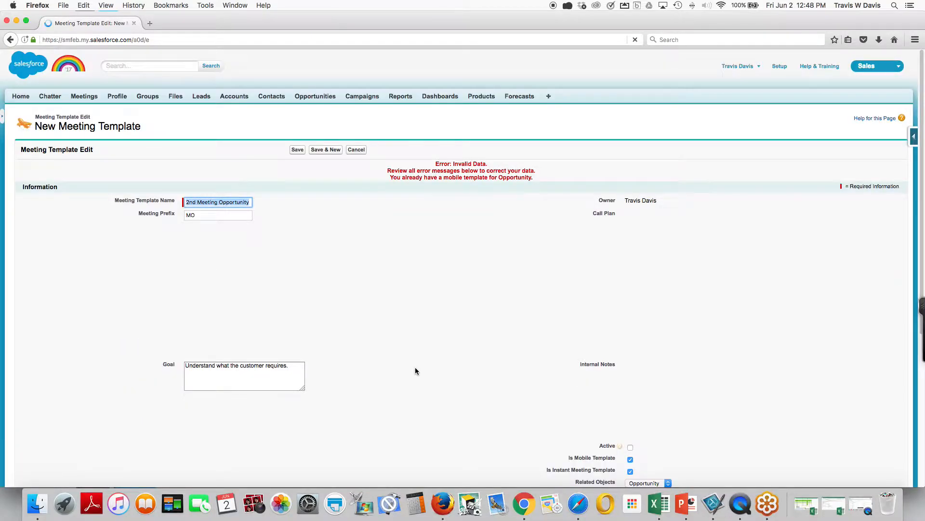
Clear the Is Mobile Template option and save the meeting template.
{"action": "scroll", "coordinate": [444, 333], "scroll_direction": "down", "scroll_amount": 3}
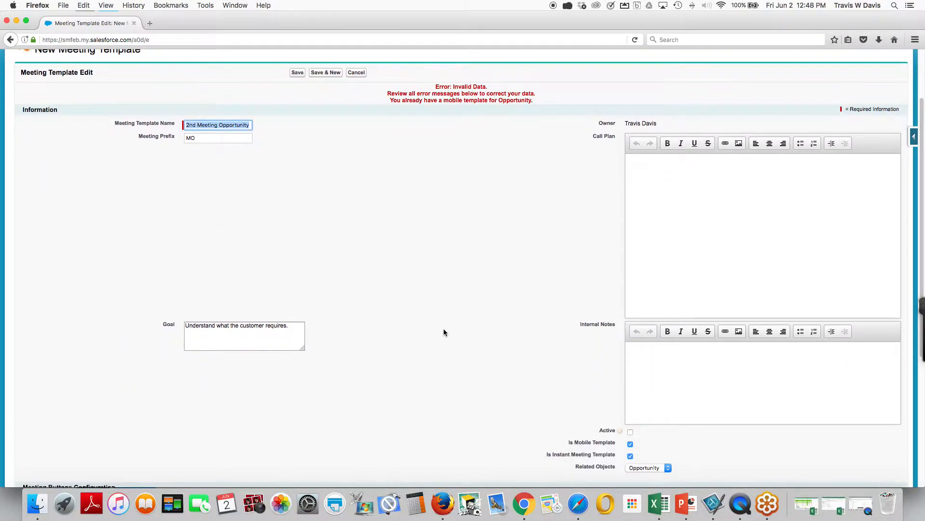
{"action": "left_click_drag", "start_coordinate": [389, 94], "coordinate": [523, 109]}
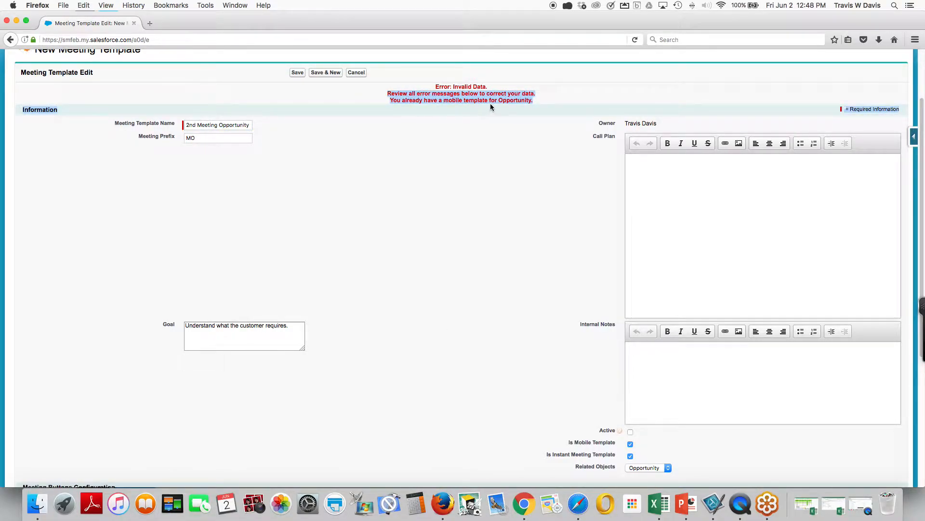
{"action": "scroll", "coordinate": [492, 126], "scroll_direction": "down", "scroll_amount": 5}
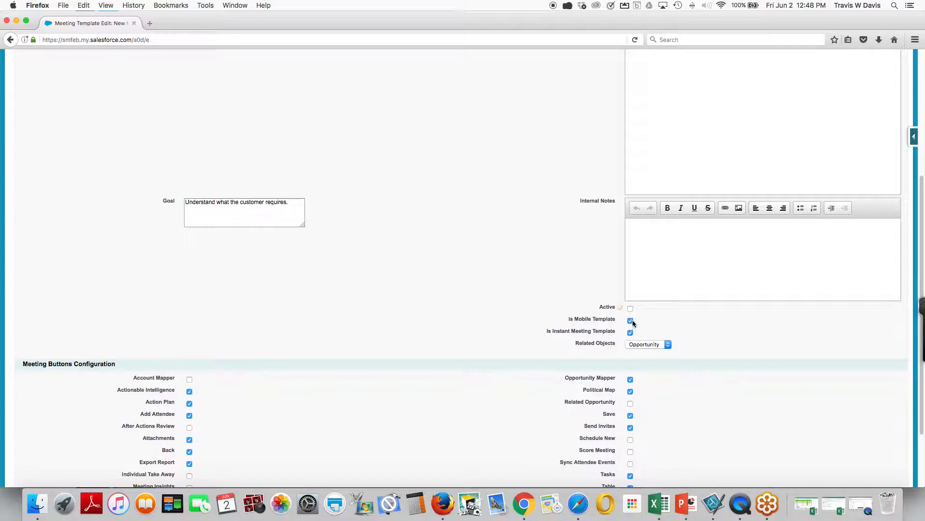
{"action": "left_click", "coordinate": [631, 321]}
{"action": "scroll", "coordinate": [492, 250], "scroll_direction": "up", "scroll_amount": 8}
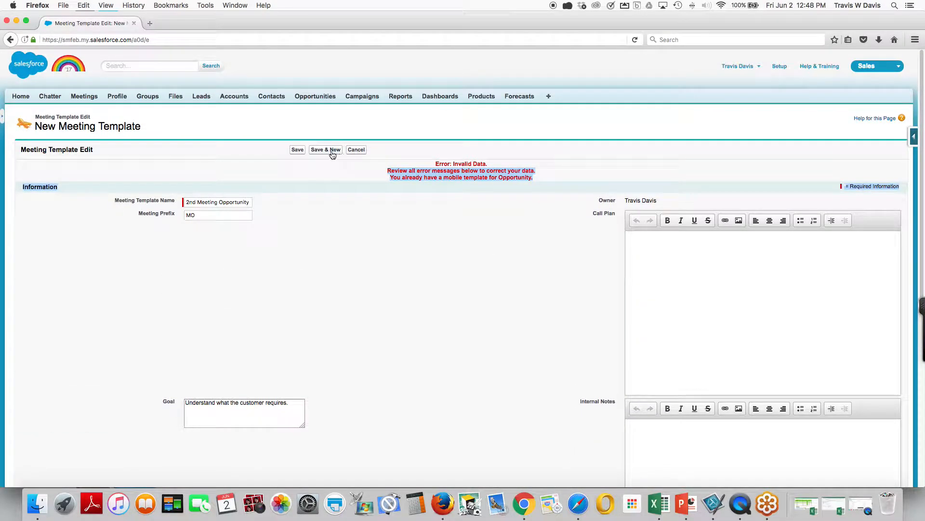
{"action": "left_click", "coordinate": [302, 151]}
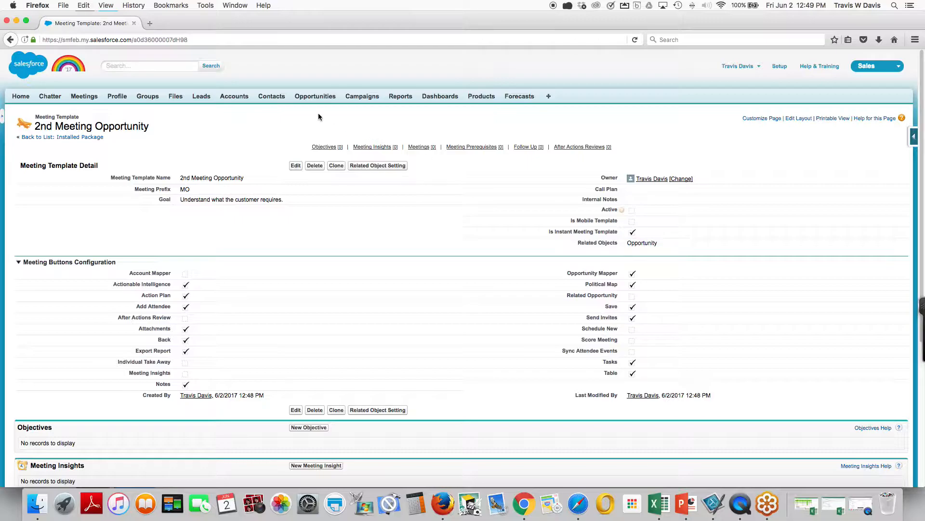
In the related object settings, choose the Opportunity fields Stage, Amount, Close Date, Opportunity Type and Next Step, and save the selection.
{"action": "left_click", "coordinate": [359, 167]}
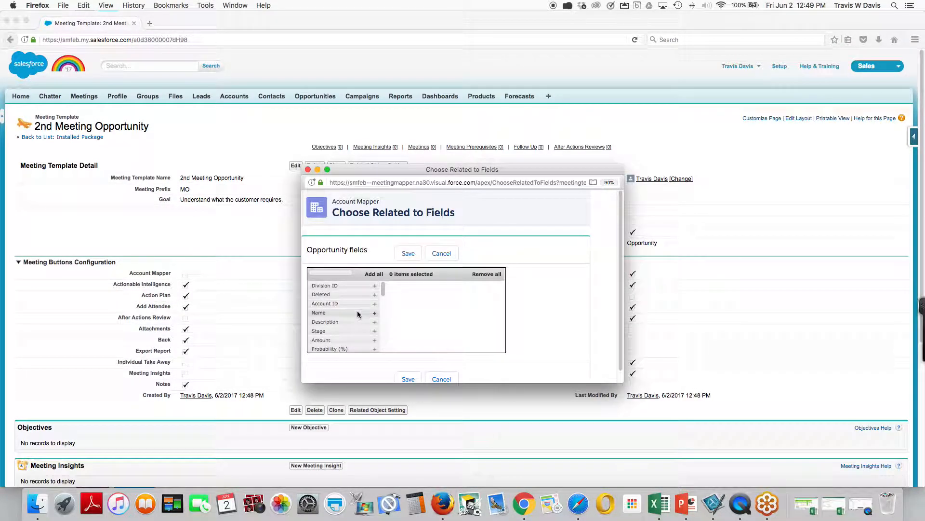
{"action": "left_click", "coordinate": [374, 331]}
{"action": "left_click", "coordinate": [375, 330]}
{"action": "left_click", "coordinate": [374, 340]}
{"action": "left_click", "coordinate": [374, 340]}
{"action": "left_click", "coordinate": [374, 340]}
{"action": "scroll", "coordinate": [355, 319], "scroll_direction": "down", "scroll_amount": 2}
{"action": "scroll", "coordinate": [355, 322], "scroll_direction": "down", "scroll_amount": 3}
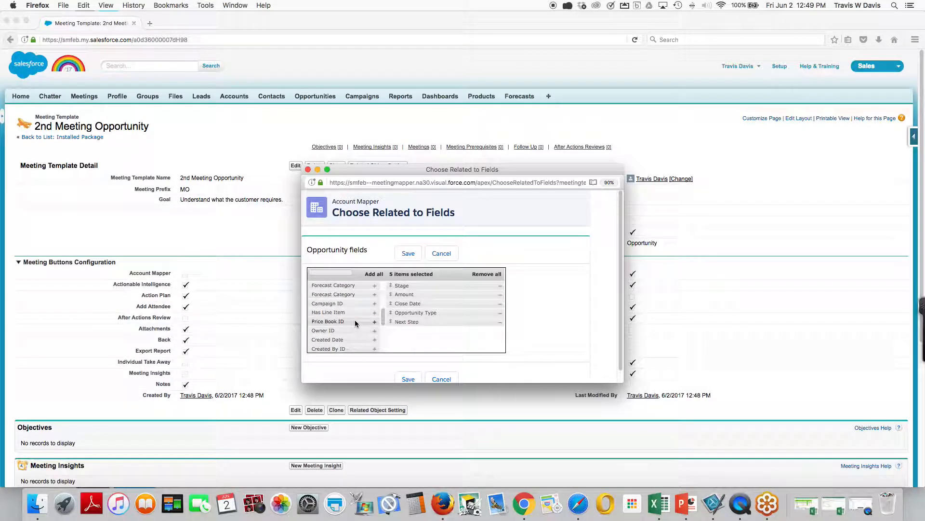
{"action": "left_click", "coordinate": [408, 254]}
{"action": "left_click", "coordinate": [308, 170]}
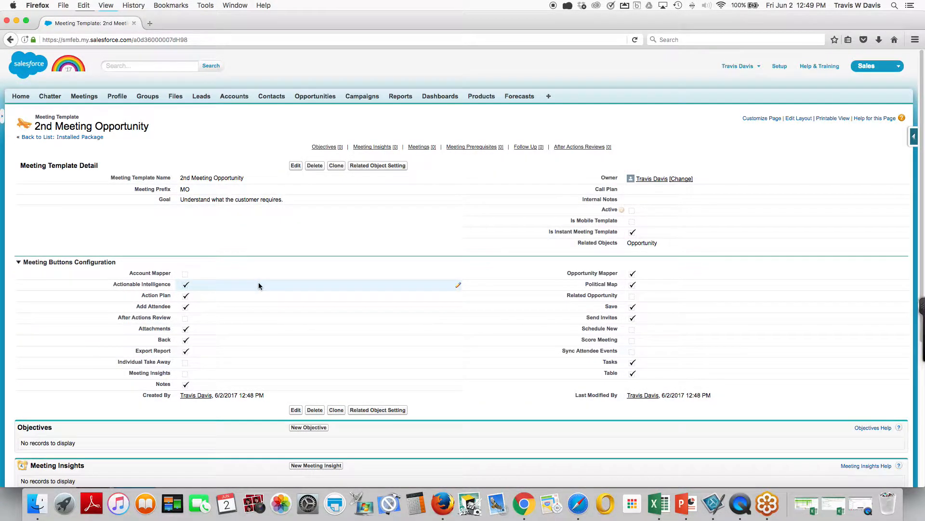
Add a new objective "Demo product" to the meeting template and save it.
{"action": "scroll", "coordinate": [258, 284], "scroll_direction": "down", "scroll_amount": 7}
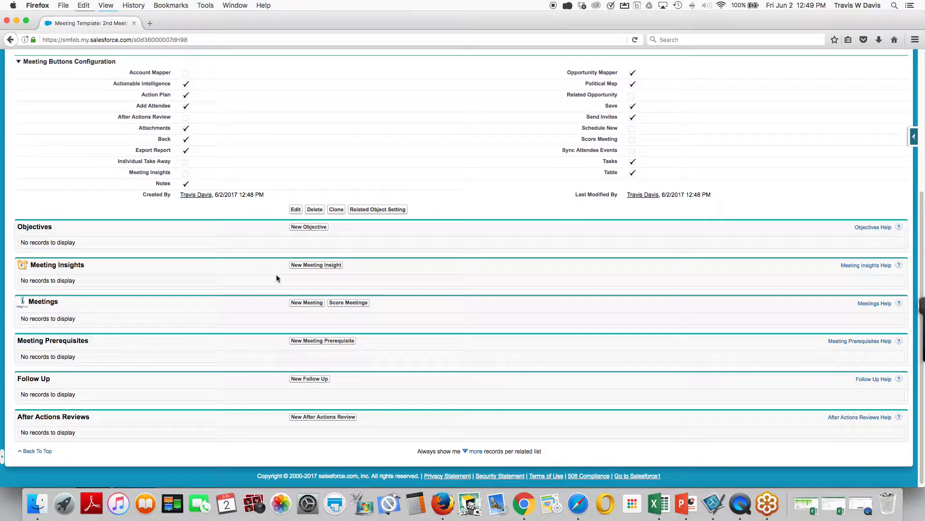
{"action": "left_click", "coordinate": [310, 227]}
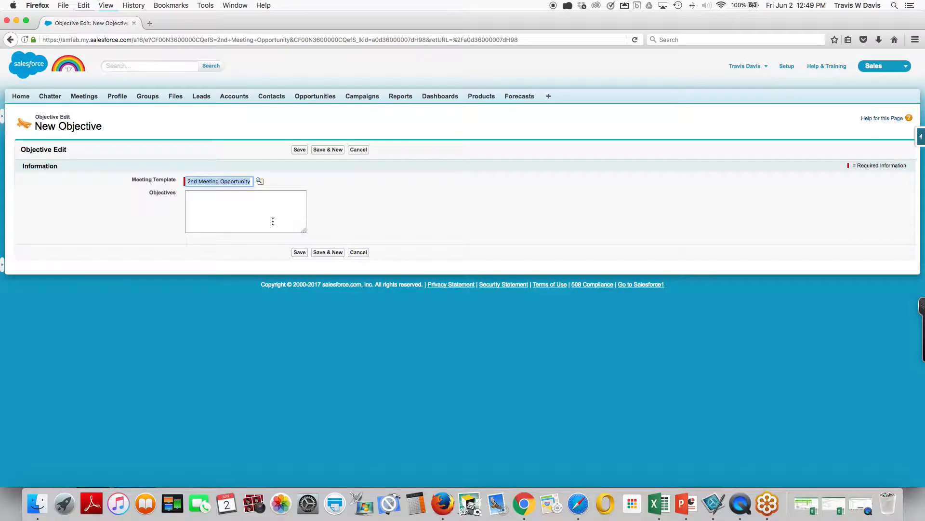
{"action": "left_click", "coordinate": [268, 212]}
{"action": "type", "text": "Demo"}
{"action": "type", "text": "product"}
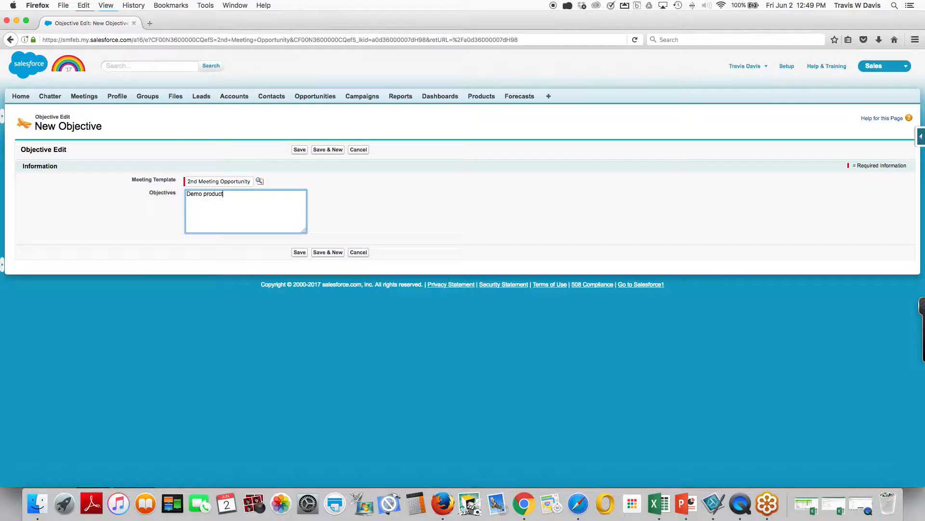
{"action": "left_click", "coordinate": [305, 253]}
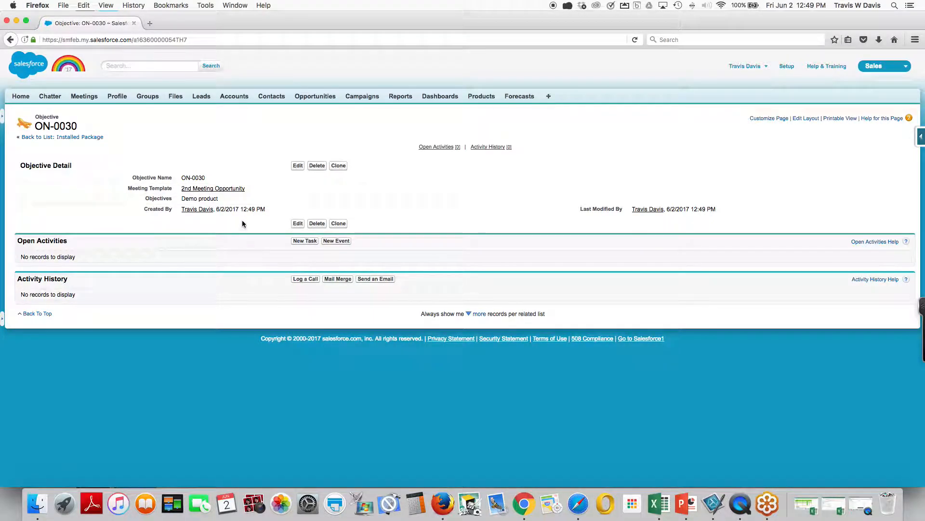
From the 2nd Meeting Opportunity template, start a new meeting prerequisite and choose RainKing as its name.
{"action": "mouse_move", "coordinate": [228, 190]}
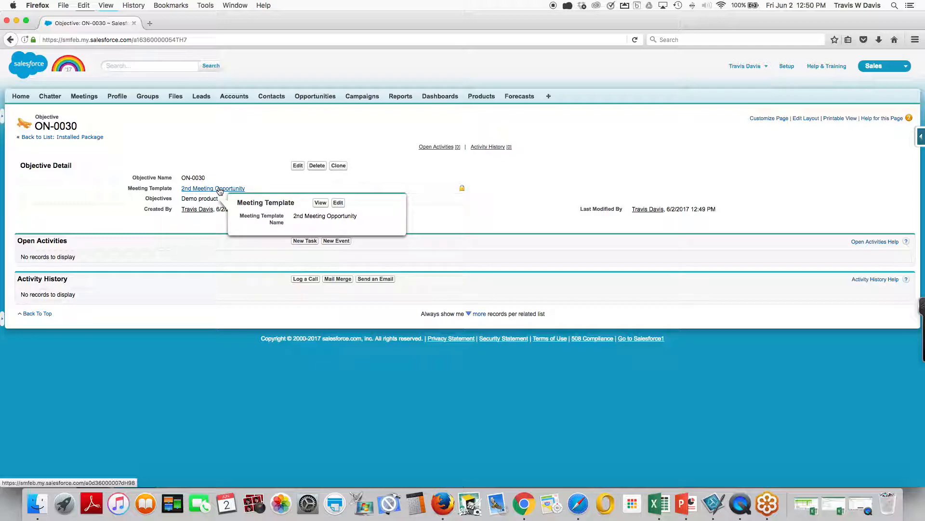
{"action": "left_click", "coordinate": [219, 189]}
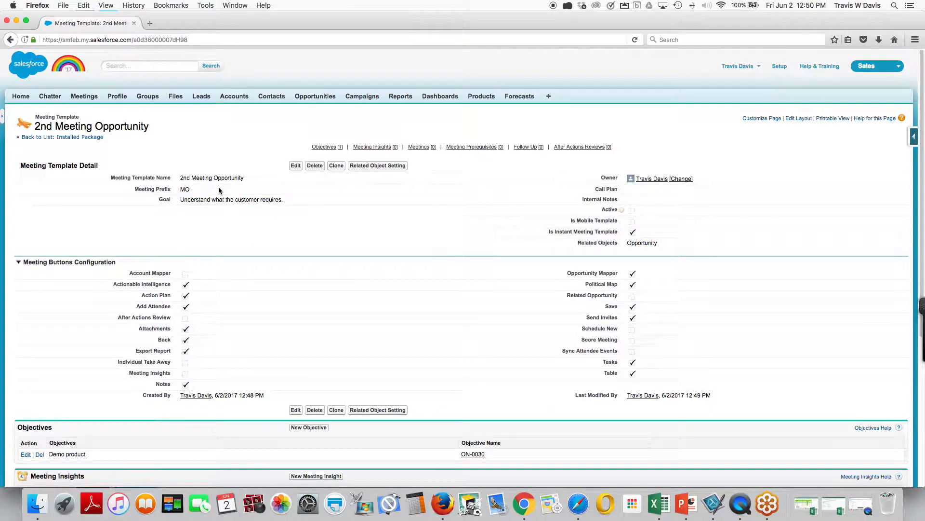
{"action": "scroll", "coordinate": [281, 214], "scroll_direction": "down", "scroll_amount": 5}
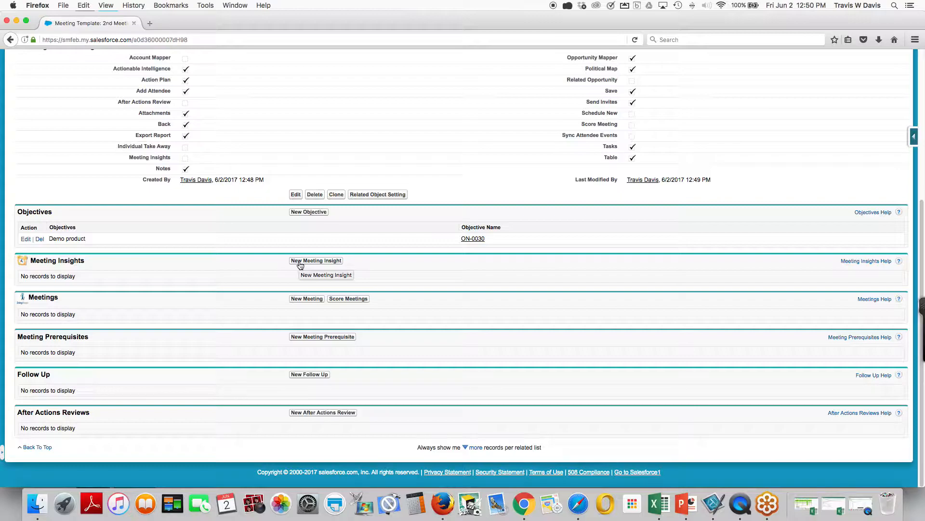
{"action": "left_click", "coordinate": [309, 338]}
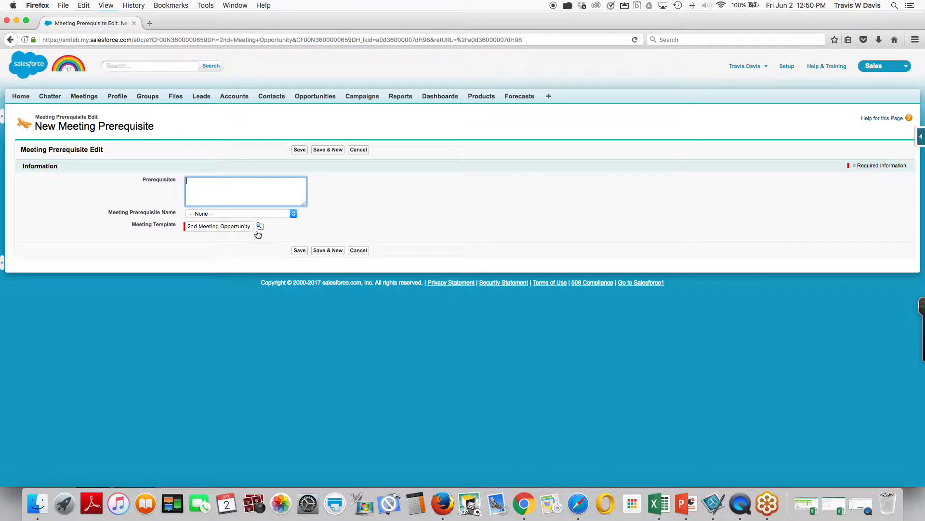
{"action": "left_click", "coordinate": [229, 214]}
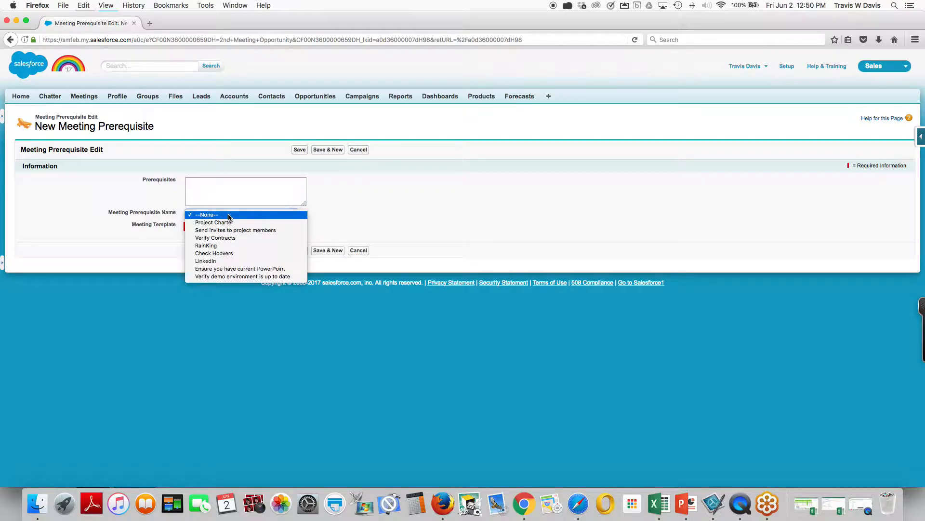
{"action": "left_click", "coordinate": [225, 248]}
Enter "Verify if they have a project." as the prerequisite text and save the prerequisite.
{"action": "left_click", "coordinate": [211, 194]}
{"action": "type", "text": "Ver"}
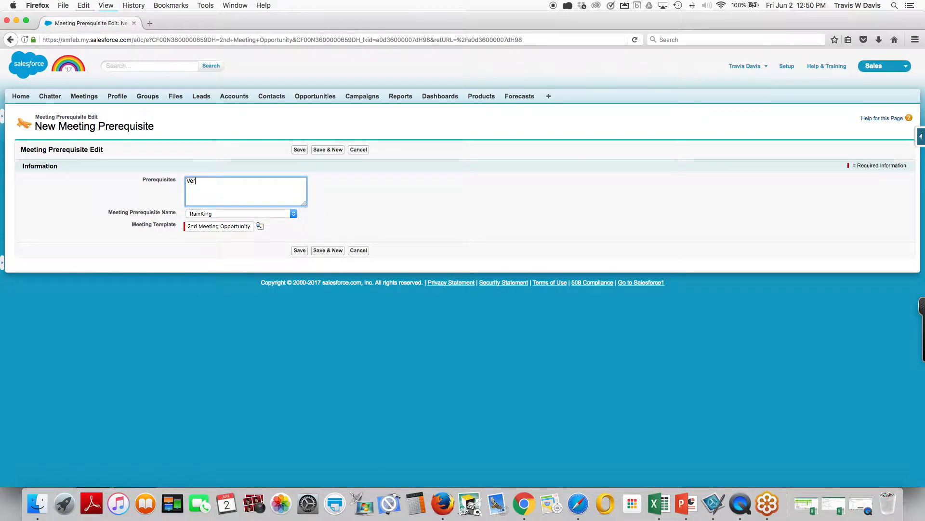
{"action": "type", "text": "ify if they have a pro"}
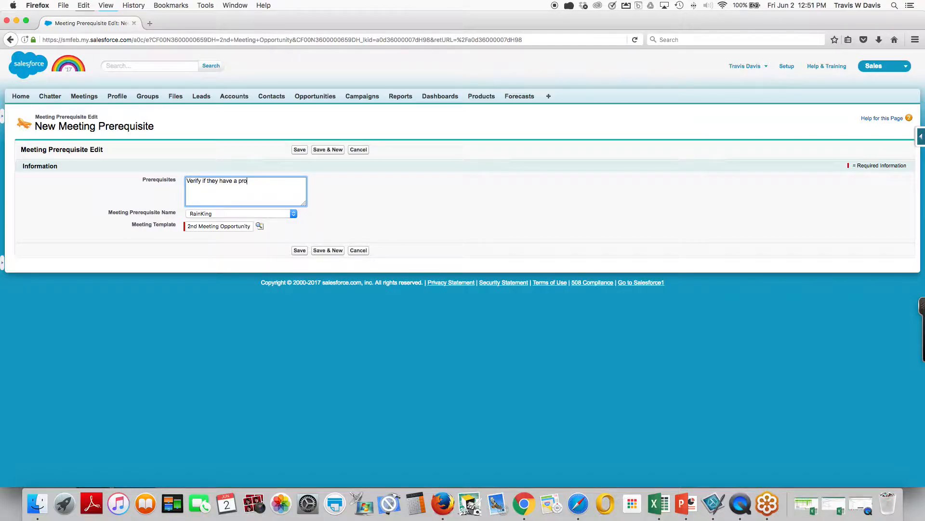
{"action": "type", "text": "ject."}
{"action": "left_click", "coordinate": [299, 150]}
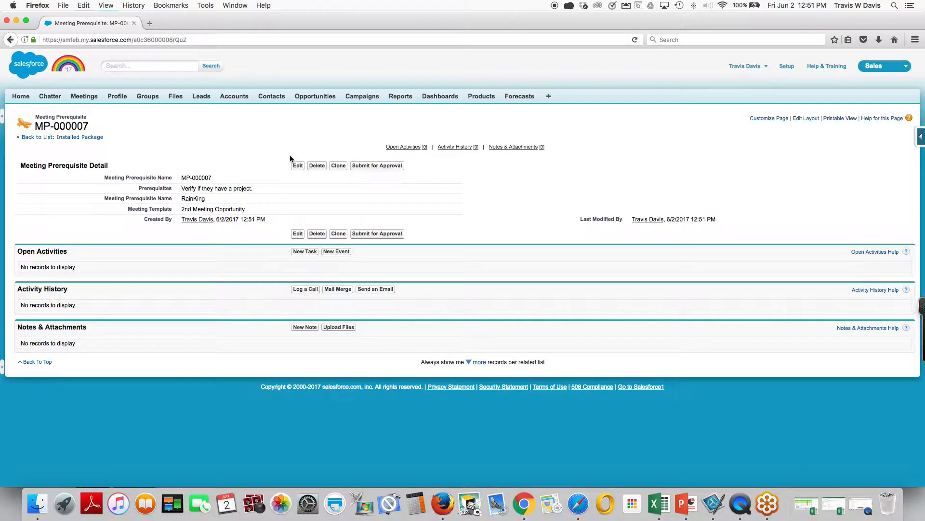
Return to the meeting template and start a new follow-up with the option Send Thank You email.
{"action": "left_click", "coordinate": [209, 211]}
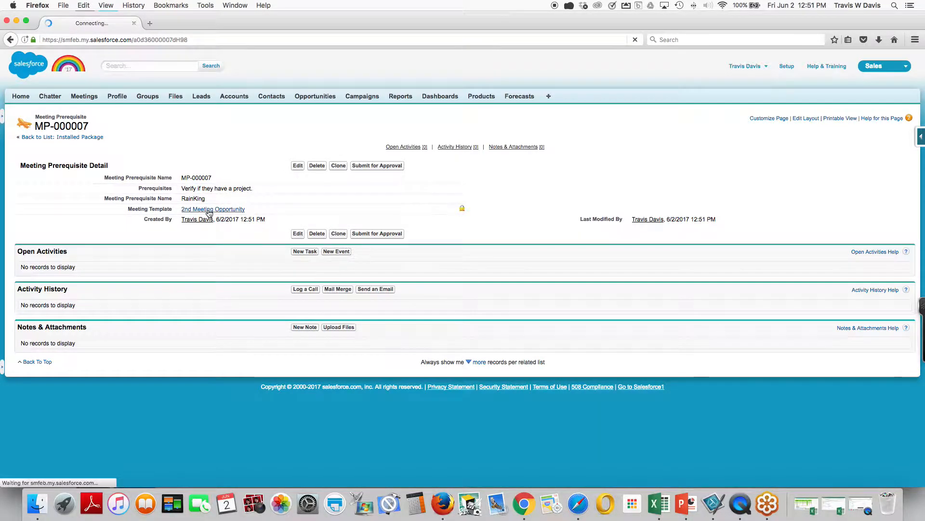
{"action": "scroll", "coordinate": [259, 221], "scroll_direction": "down", "scroll_amount": 2}
{"action": "scroll", "coordinate": [259, 221], "scroll_direction": "down", "scroll_amount": 8}
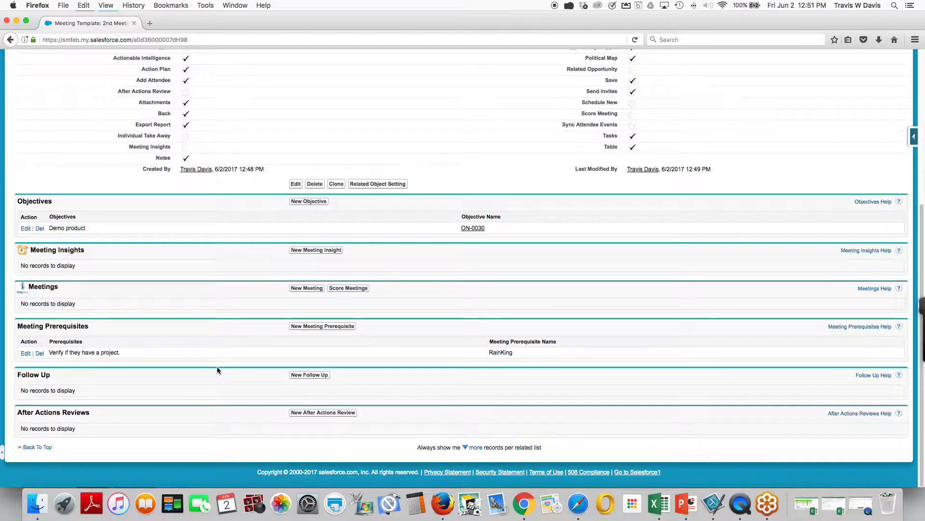
{"action": "left_click", "coordinate": [310, 376]}
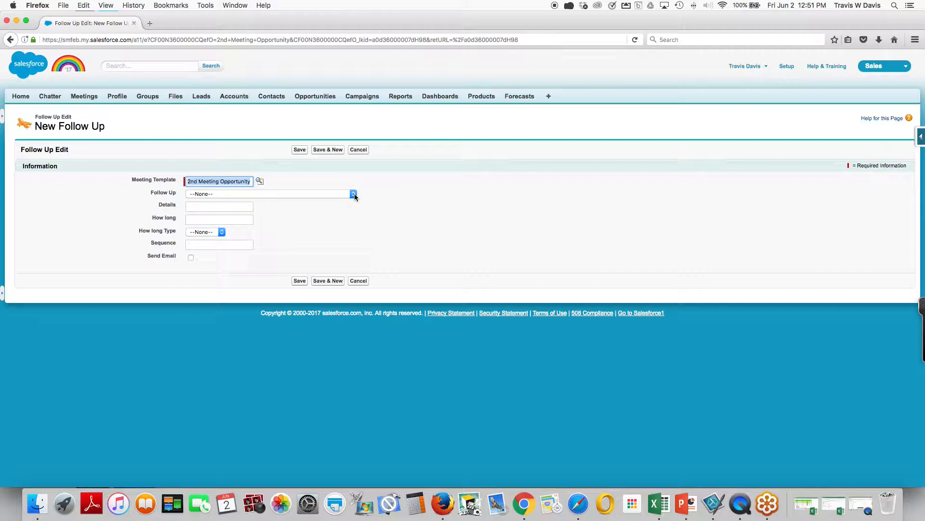
{"action": "left_click", "coordinate": [353, 194]}
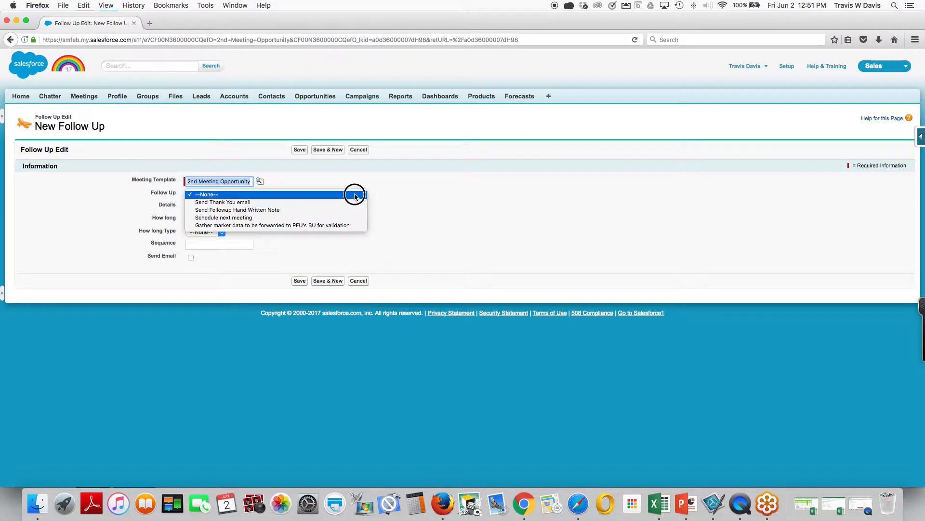
{"action": "left_click", "coordinate": [326, 202]}
Enter the follow-up details "Send a nice email about what we talked about.".
{"action": "left_click", "coordinate": [203, 208]}
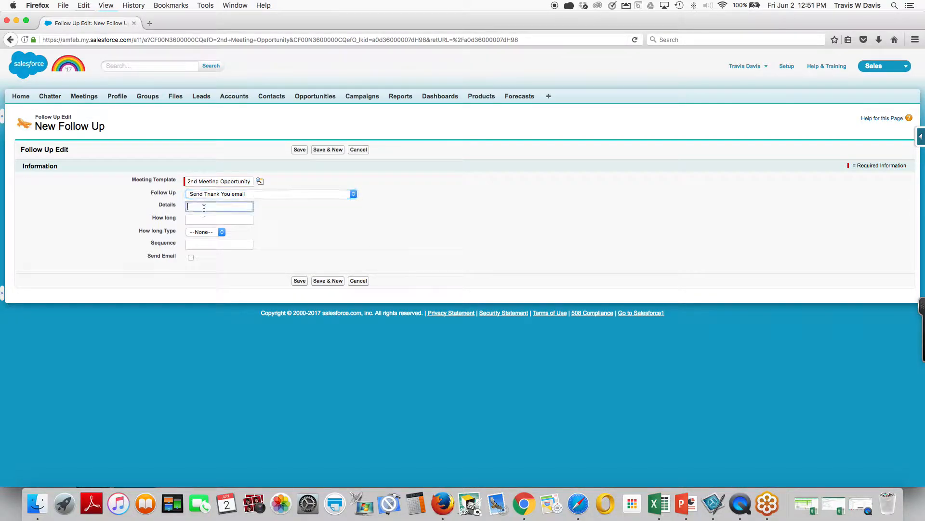
{"action": "type", "text": "Send a nice"}
{"action": "key", "text": "BackSpace"}
{"action": "key", "text": "BackSpace"}
{"action": "key", "text": "BackSpace"}
{"action": "type", "text": "ce emiil abut"}
{"action": "key", "text": "BackSpace"}
{"action": "key", "text": "BackSpace"}
{"action": "type", "text": "out what we talked about."}
Set the follow-up's duration to 3 Days, enable Send Email and save the follow-up.
{"action": "left_click", "coordinate": [189, 220]}
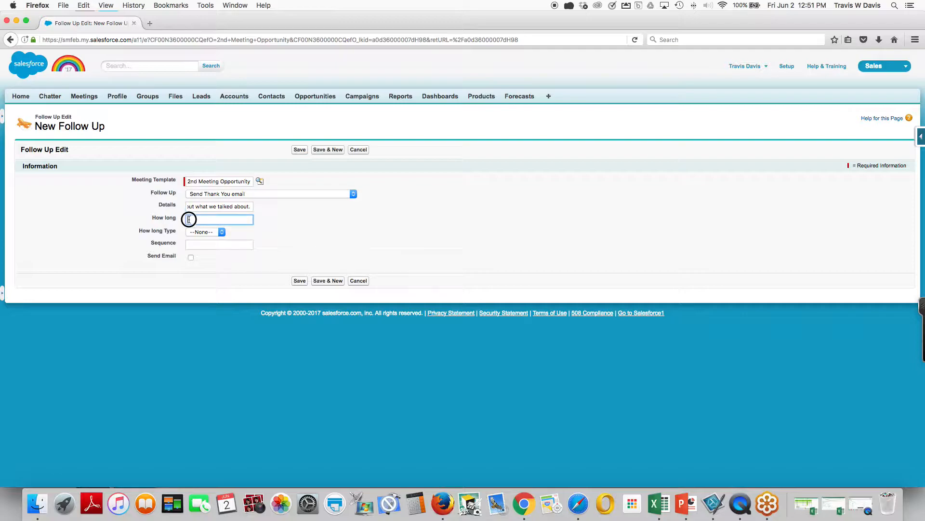
{"action": "type", "text": "3"}
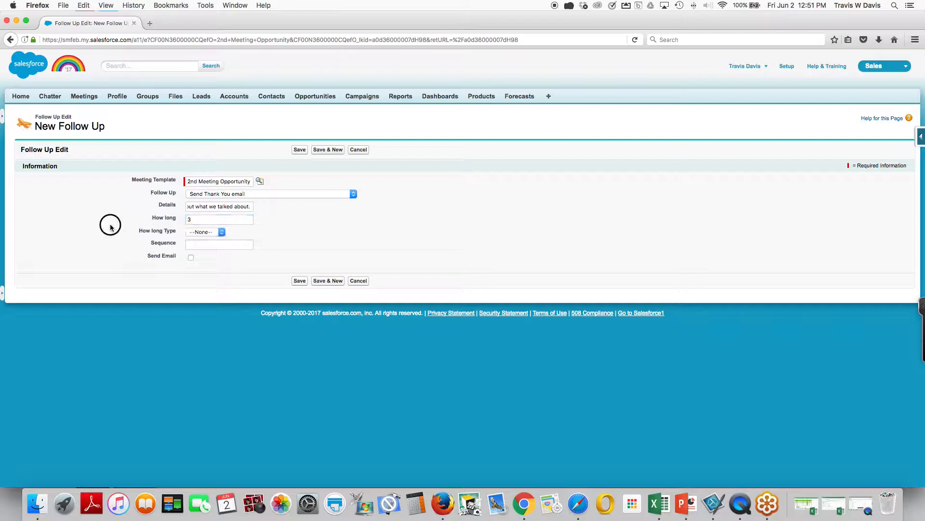
{"action": "left_click", "coordinate": [201, 233]}
{"action": "left_click", "coordinate": [201, 248]}
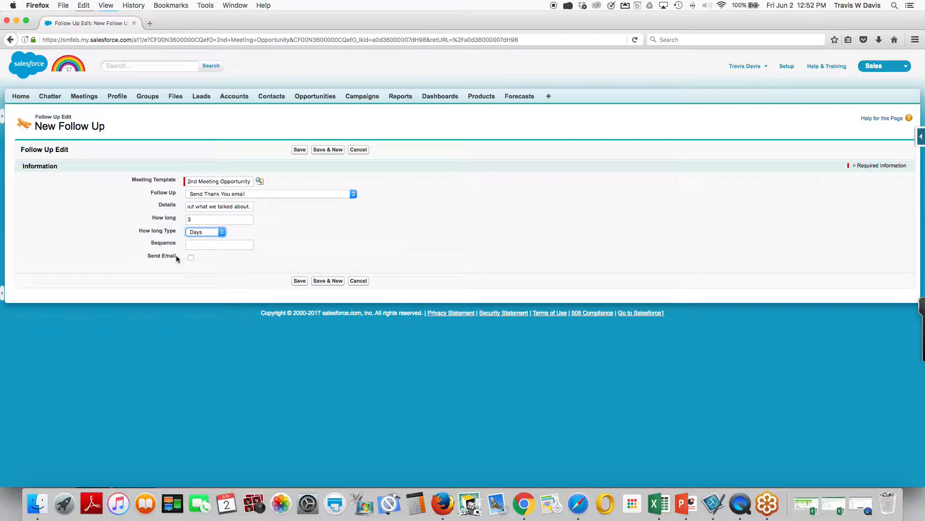
{"action": "left_click", "coordinate": [190, 259]}
{"action": "left_click", "coordinate": [299, 282]}
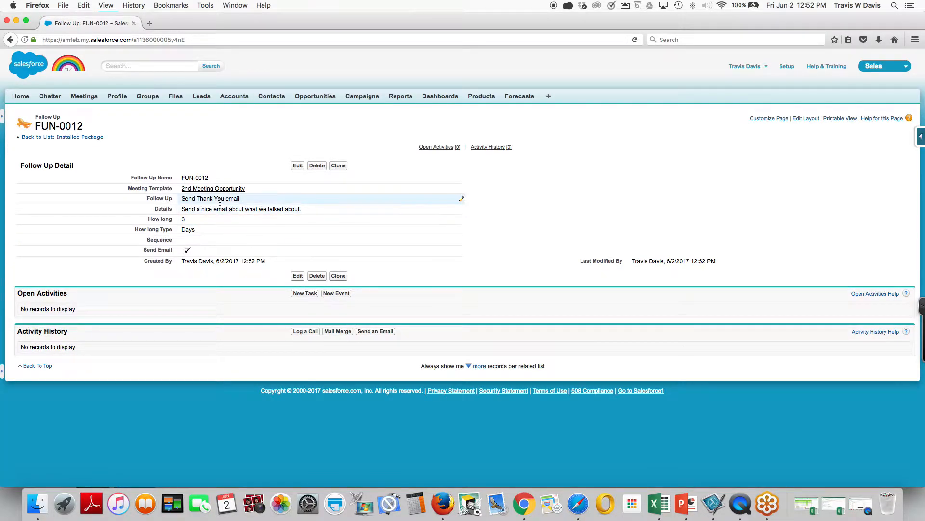
Return to the 2nd Meeting Opportunity template, mark it as Active and save it.
{"action": "left_click", "coordinate": [213, 189]}
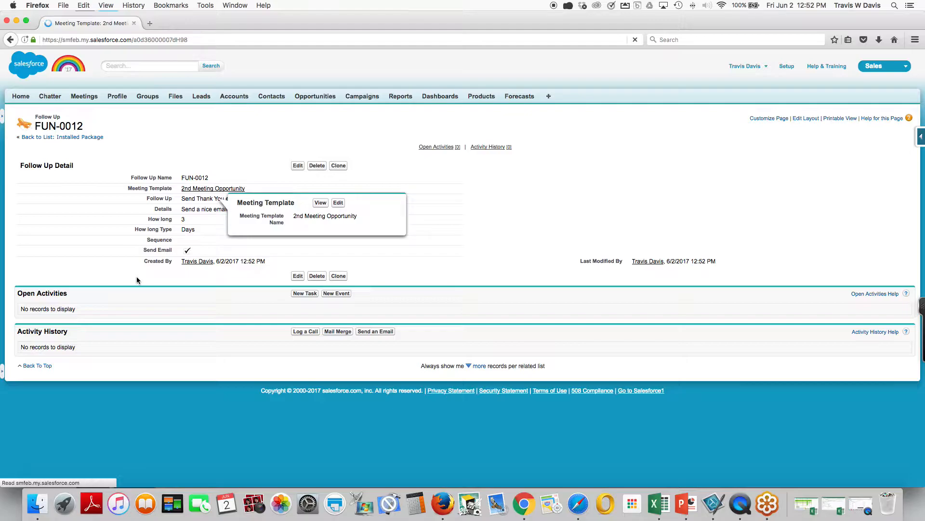
{"action": "scroll", "coordinate": [137, 279], "scroll_direction": "down", "scroll_amount": 10}
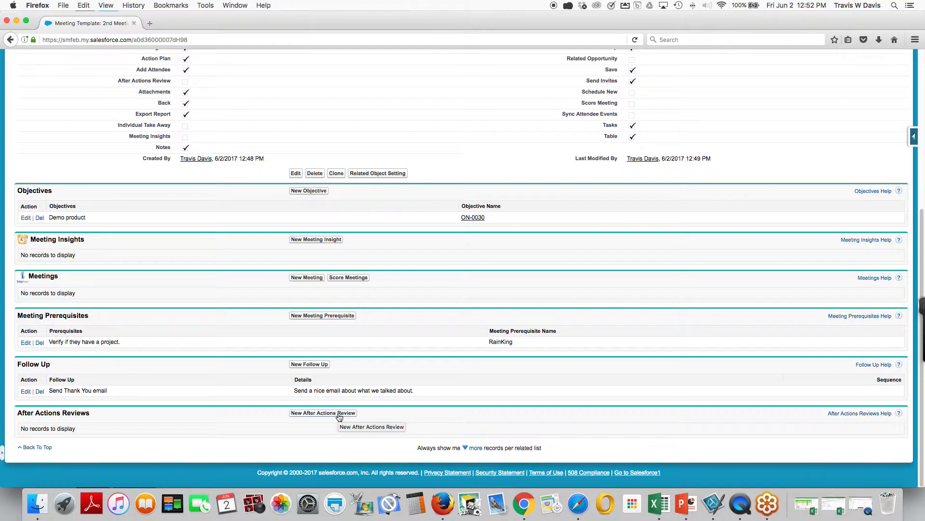
{"action": "scroll", "coordinate": [339, 319], "scroll_direction": "up", "scroll_amount": 10}
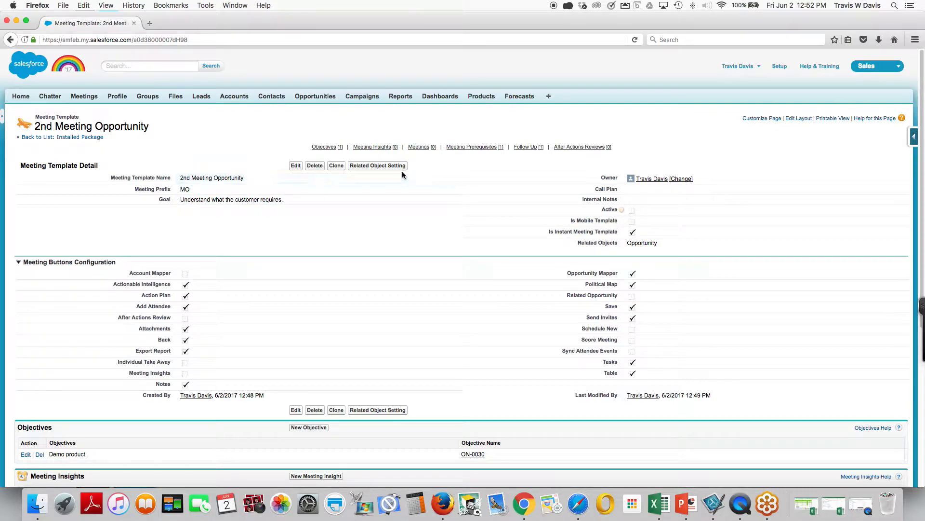
{"action": "left_click", "coordinate": [297, 167]}
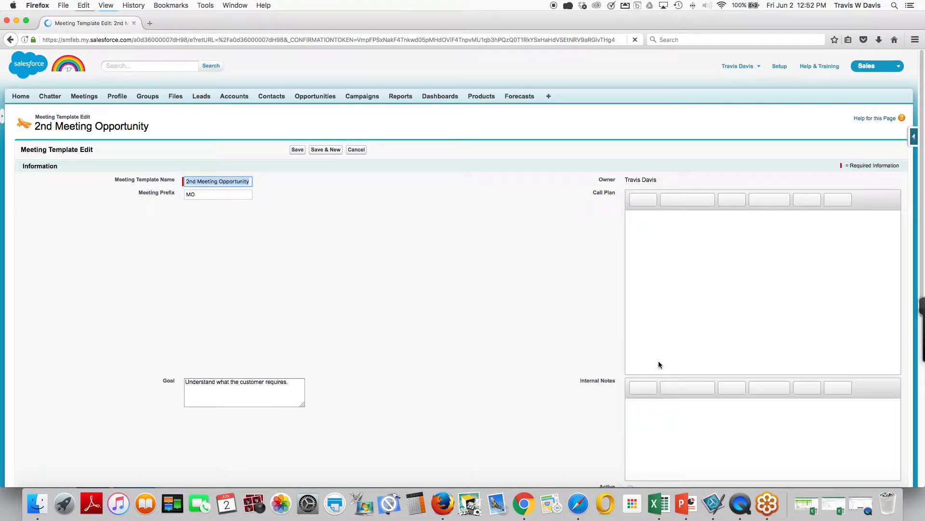
{"action": "scroll", "coordinate": [644, 193], "scroll_direction": "down", "scroll_amount": 5}
{"action": "left_click", "coordinate": [631, 257]}
{"action": "scroll", "coordinate": [422, 172], "scroll_direction": "up", "scroll_amount": 6}
{"action": "left_click", "coordinate": [298, 150]}
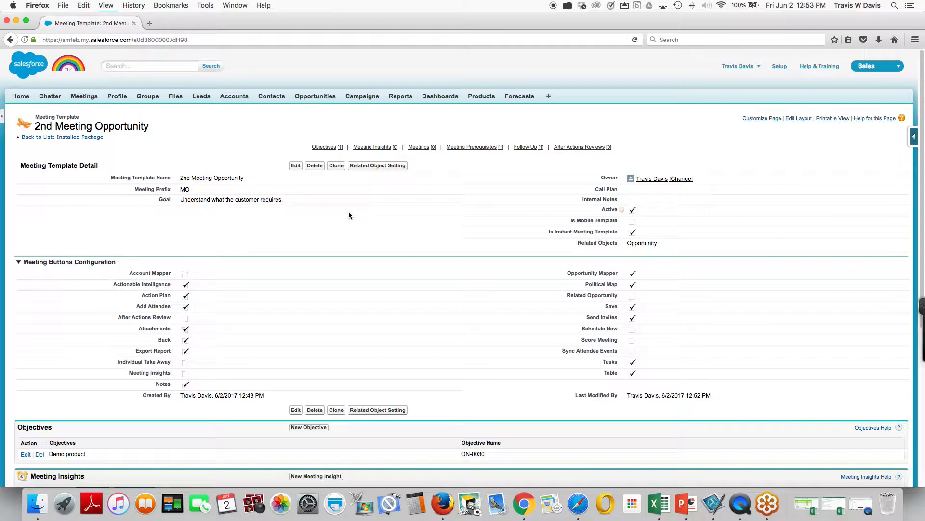
{"action": "scroll", "coordinate": [349, 212], "scroll_direction": "down", "scroll_amount": 3}
{"action": "scroll", "coordinate": [339, 227], "scroll_direction": "up", "scroll_amount": 3}
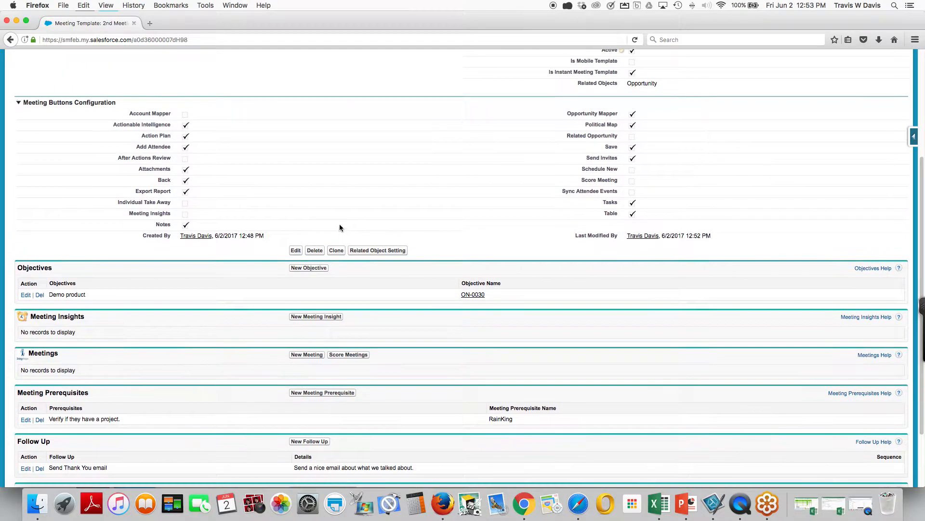
{"action": "scroll", "coordinate": [251, 169], "scroll_direction": "up", "scroll_amount": 1}
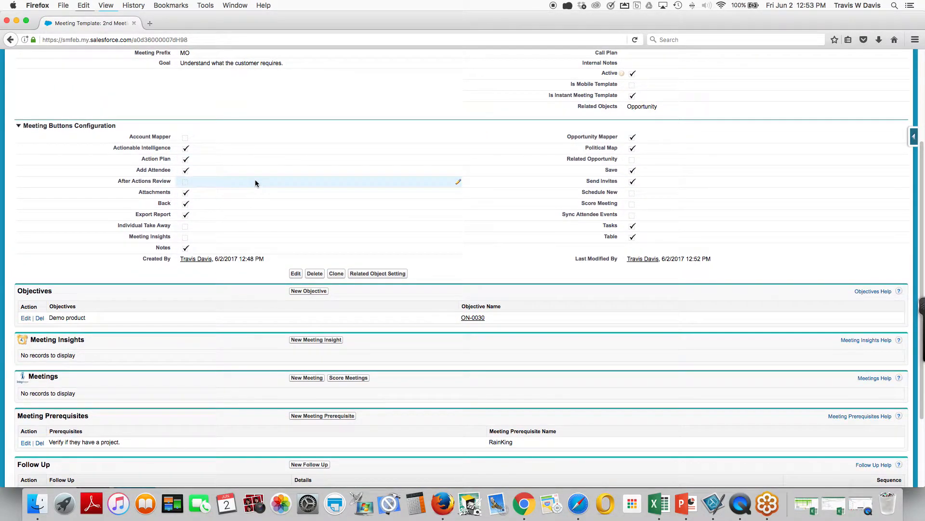
{"action": "scroll", "coordinate": [256, 179], "scroll_direction": "up", "scroll_amount": 2}
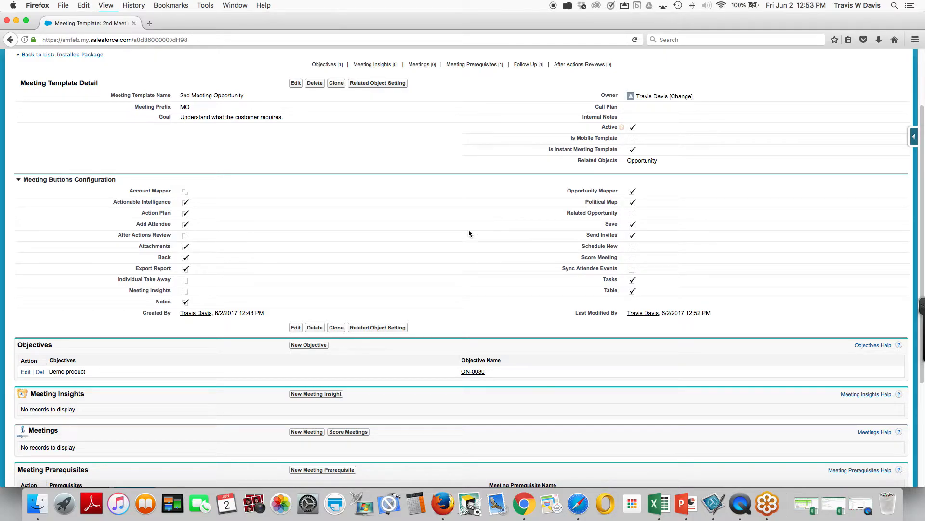
{"action": "scroll", "coordinate": [453, 239], "scroll_direction": "up", "scroll_amount": 3}
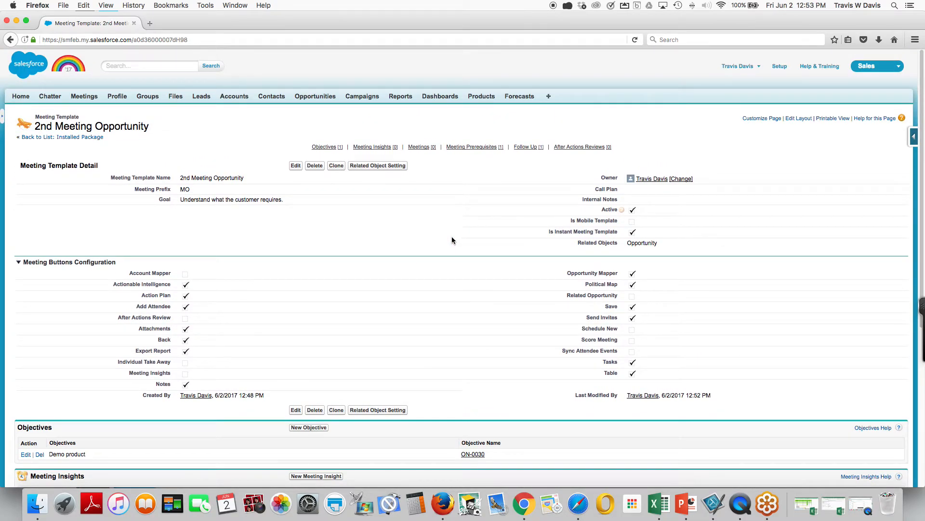